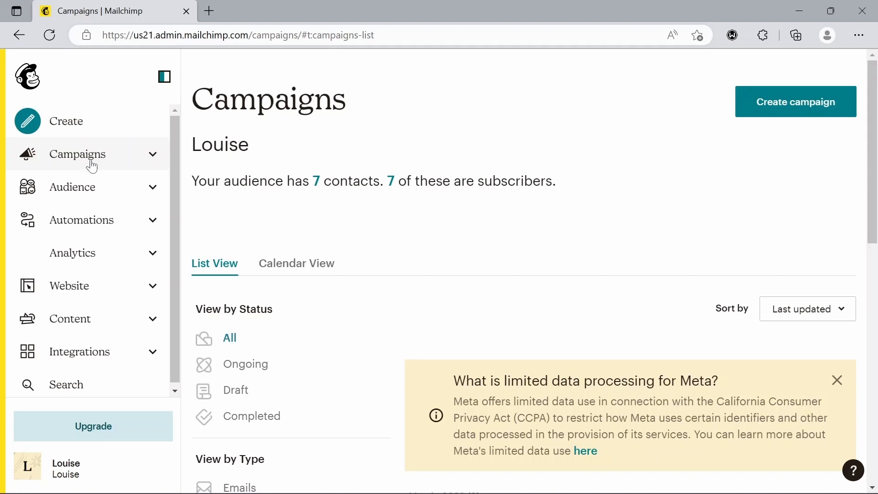
Open the audience's full contact list and review the fields of the form for adding a single subscriber.
click(96, 191)
click(83, 237)
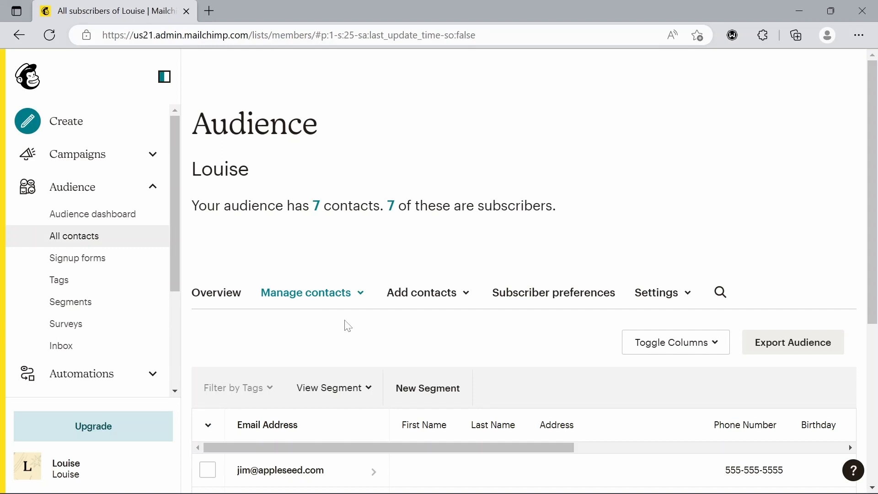
click(411, 302)
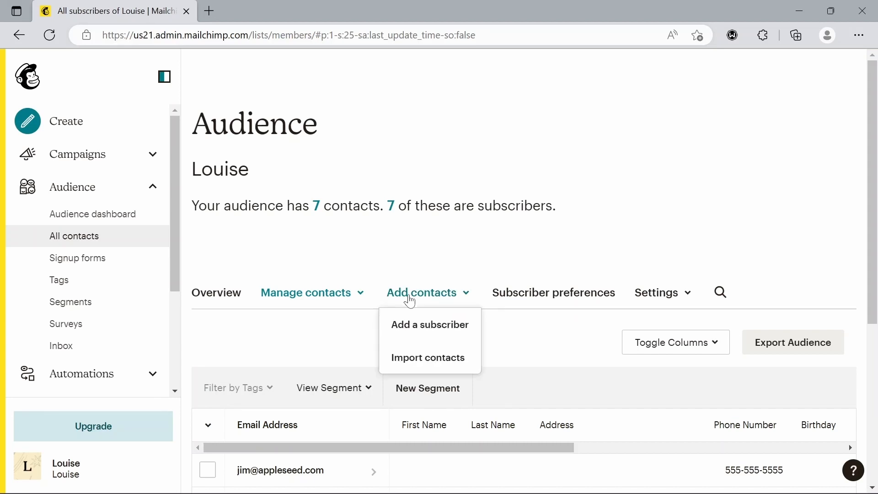
click(458, 325)
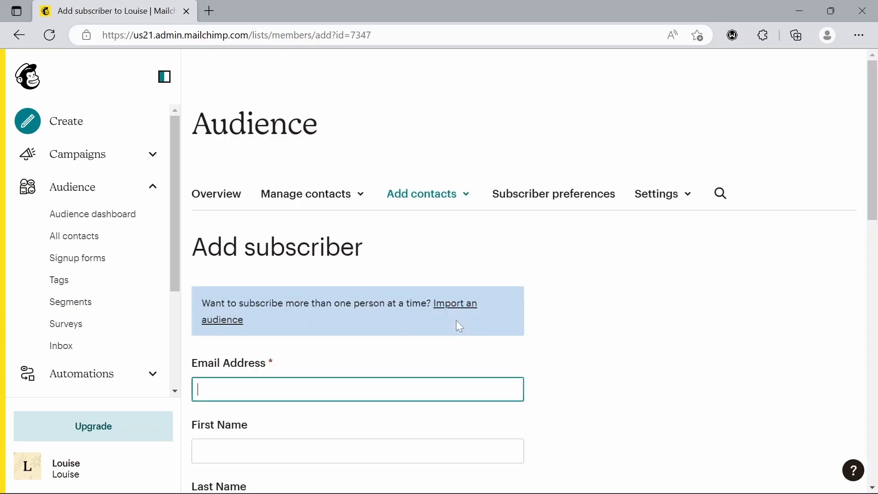
scroll(460, 327, down, 15)
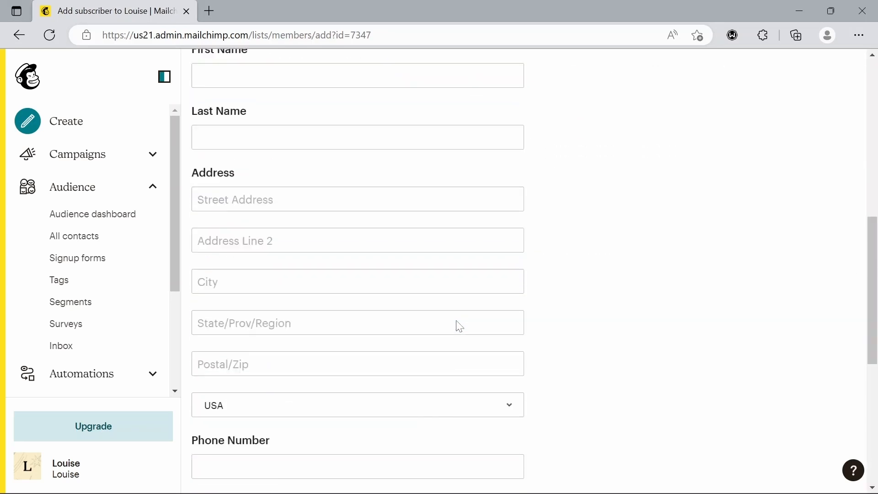
scroll(458, 326, up, 15)
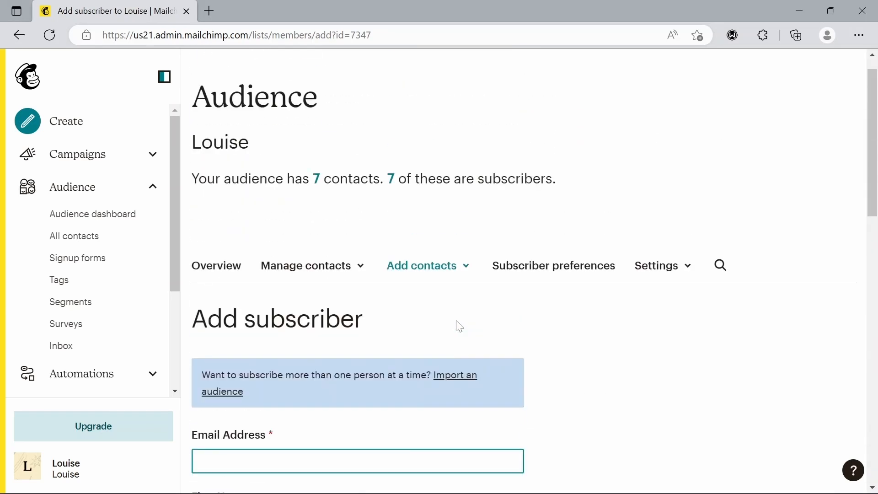
Go back to all contacts, open the contact import with Upload a file as the method, and leave without importing.
click(78, 239)
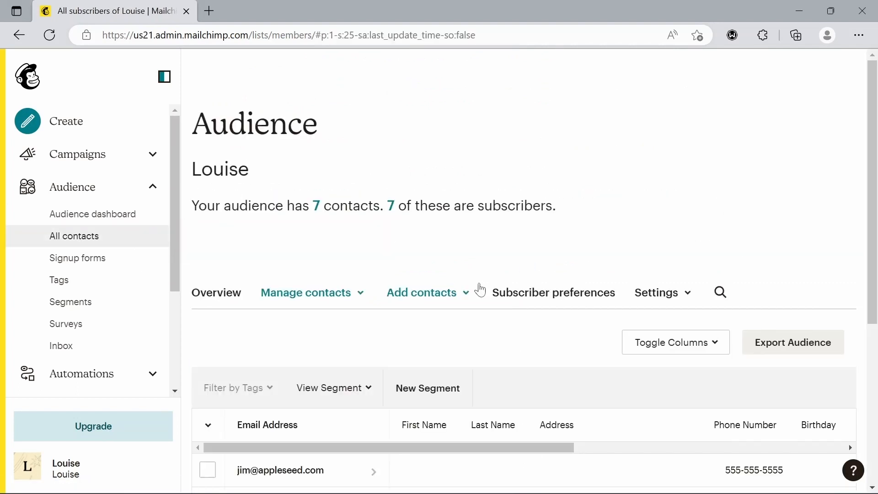
click(443, 292)
click(425, 362)
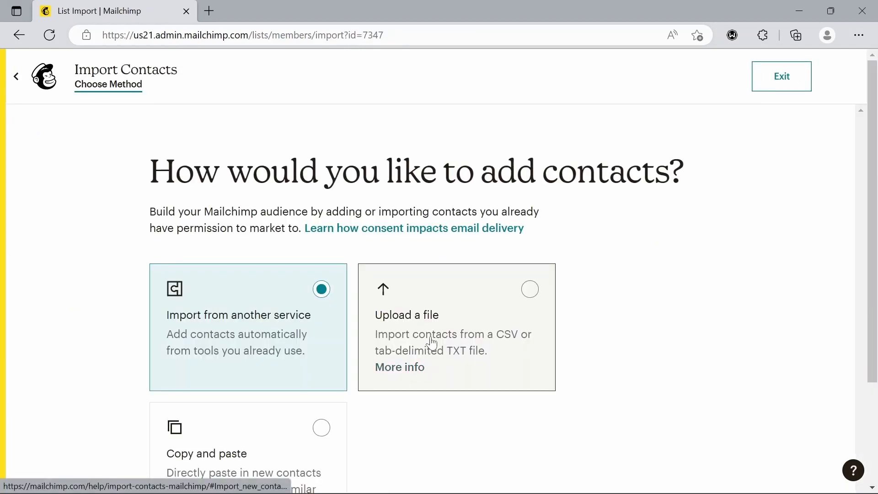
click(478, 312)
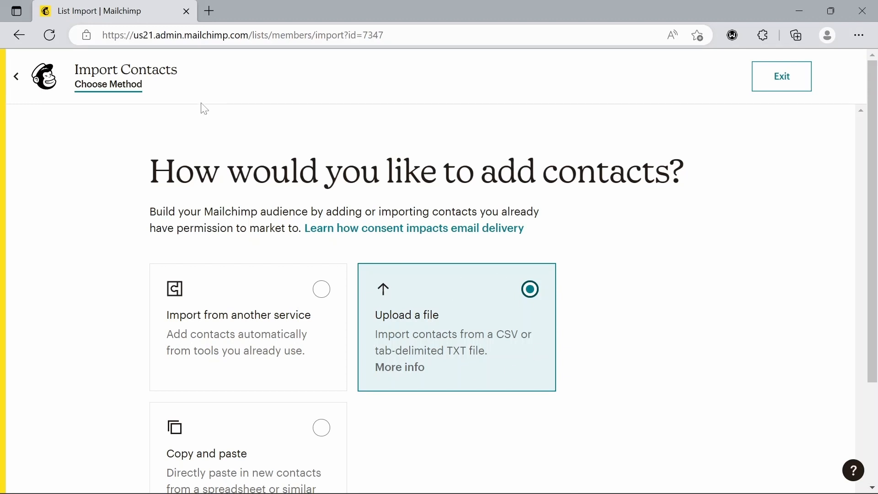
click(23, 87)
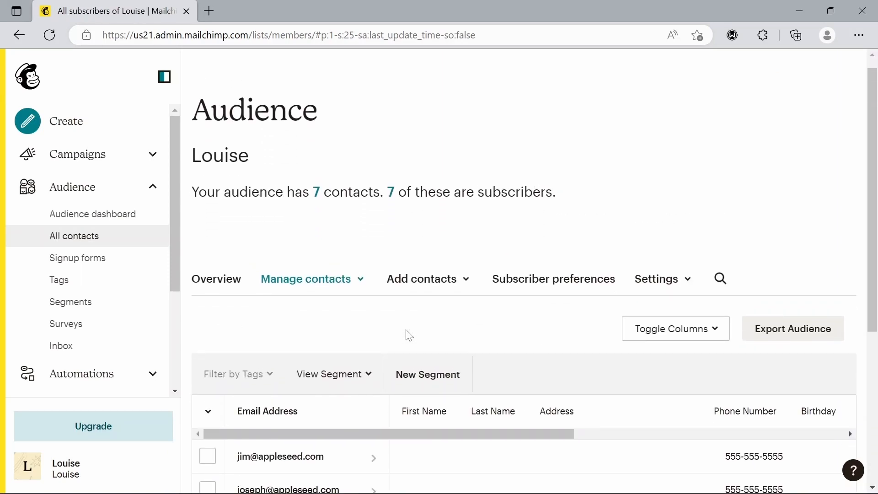
Select the first contact in the list to view its available actions, and clear the selection.
scroll(408, 336, down, 2)
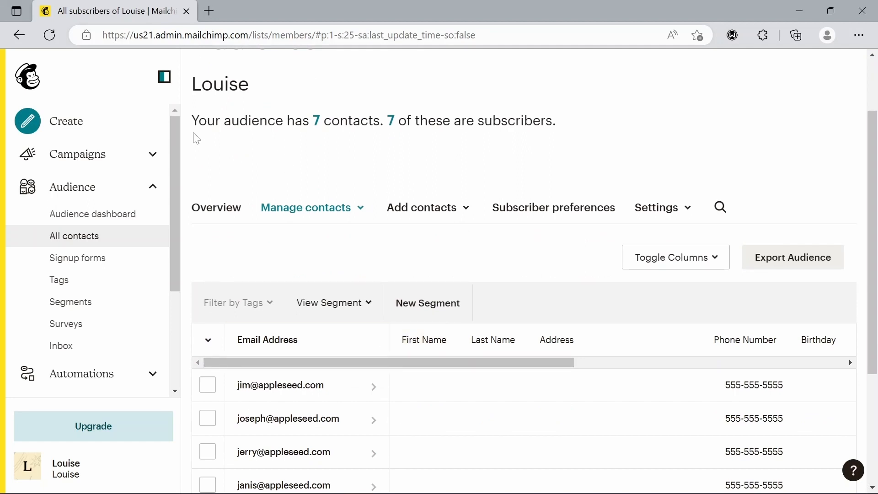
drag(380, 122, 533, 146)
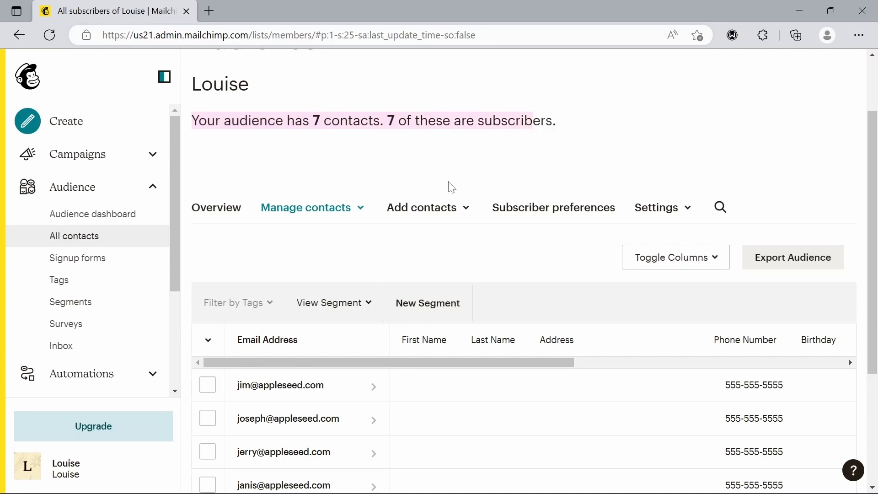
click(208, 388)
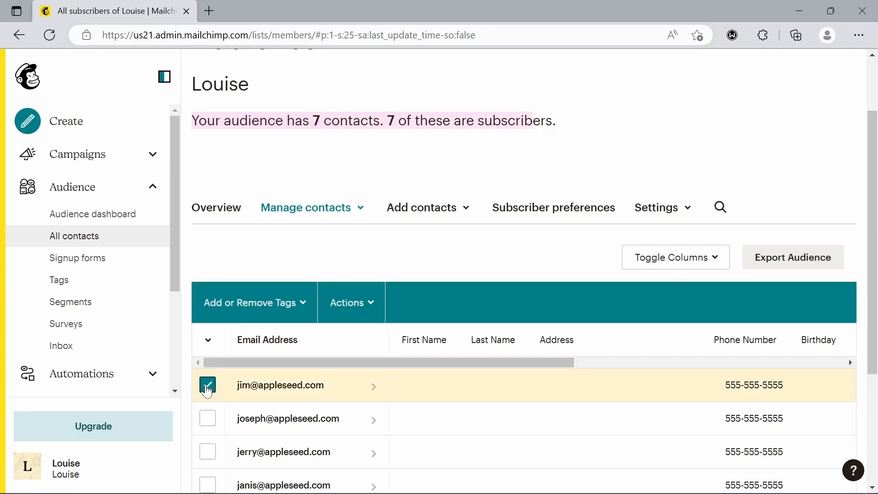
click(344, 313)
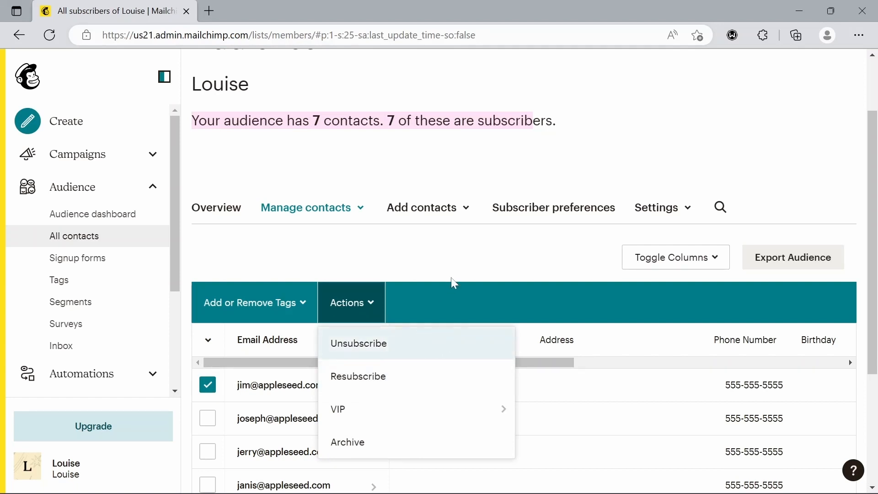
click(209, 386)
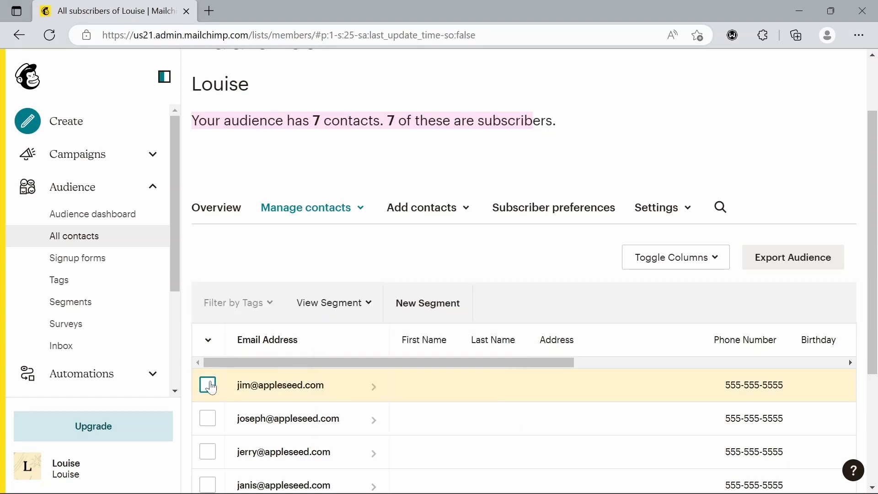
scroll(294, 240, up, 2)
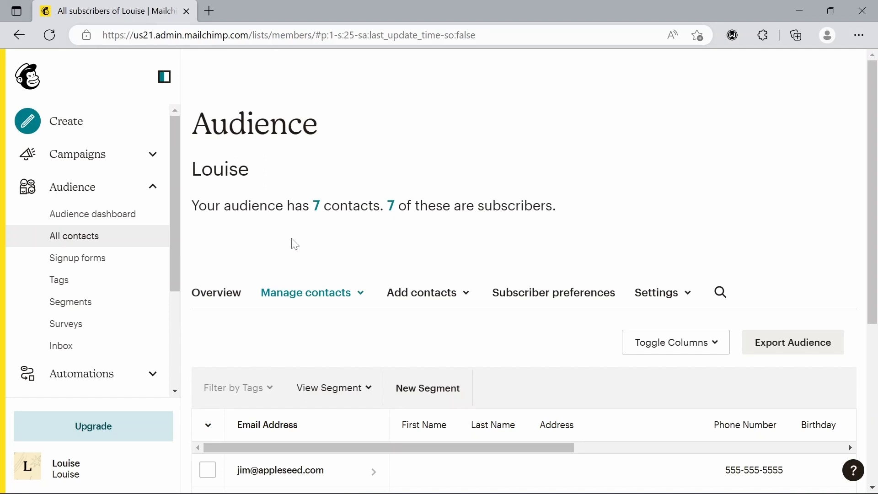
Create a new regular email campaign and choose the Classic Builder for designing it.
click(115, 167)
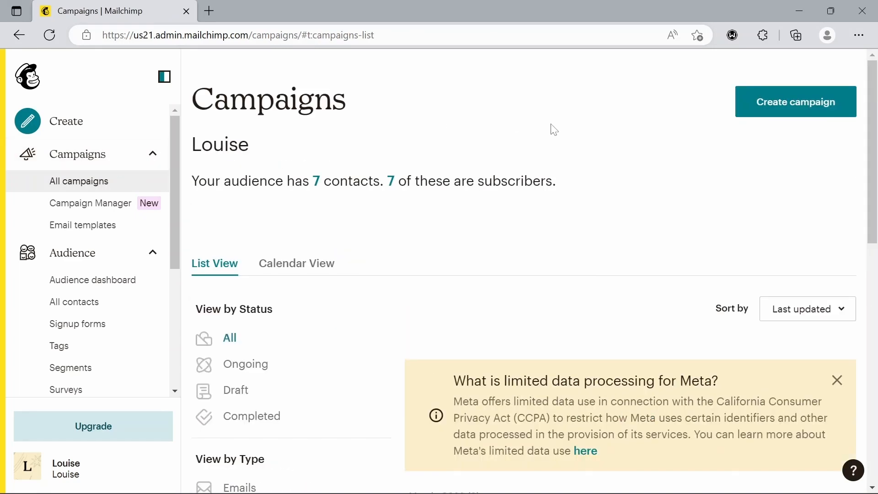
click(799, 102)
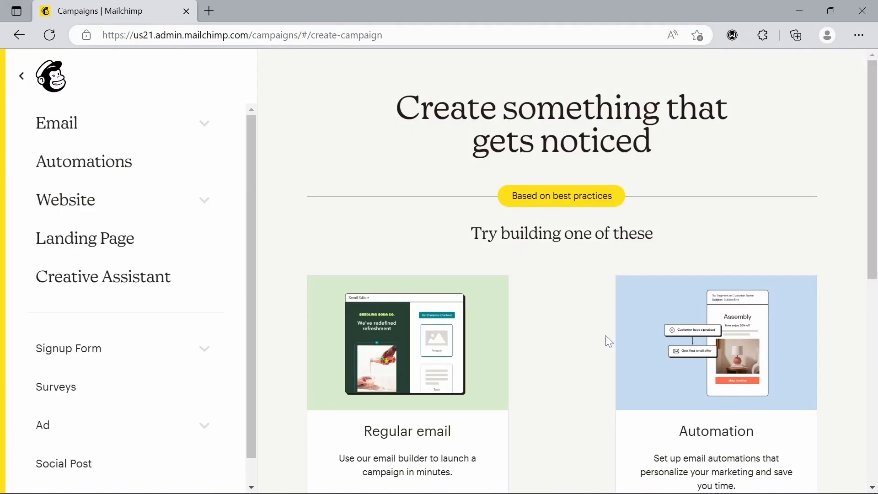
scroll(607, 339, down, 9)
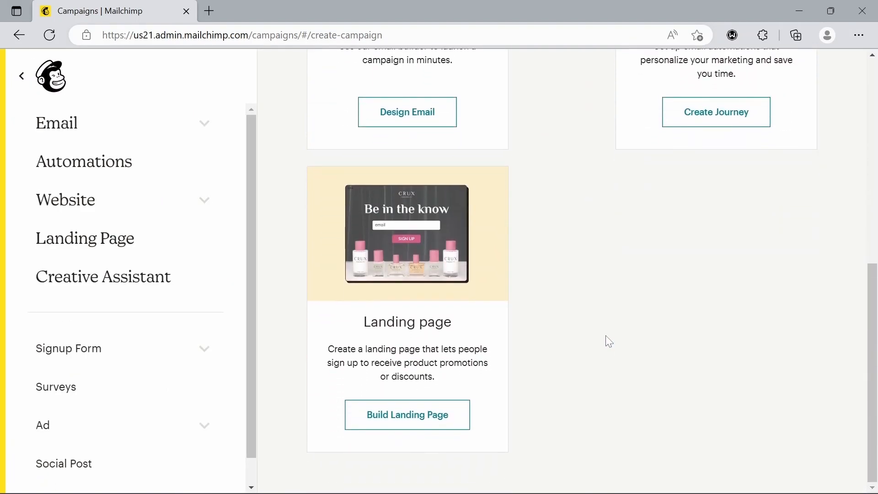
scroll(602, 174, up, 3)
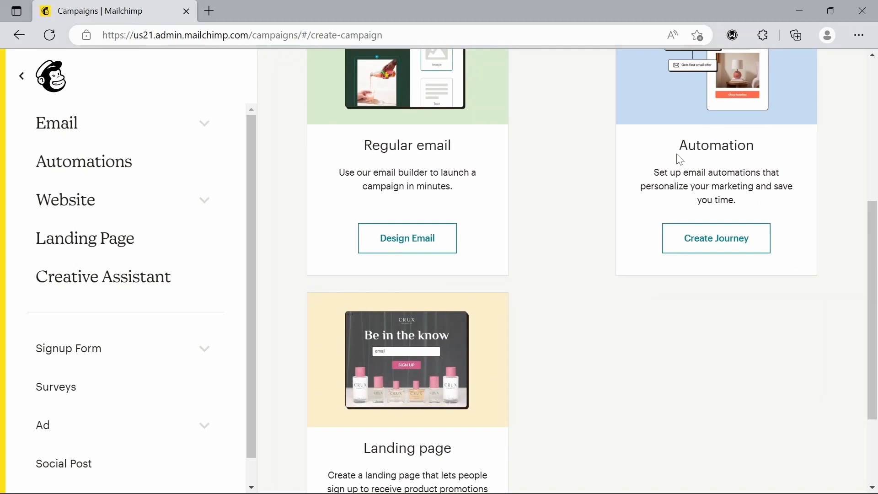
scroll(580, 186, up, 3)
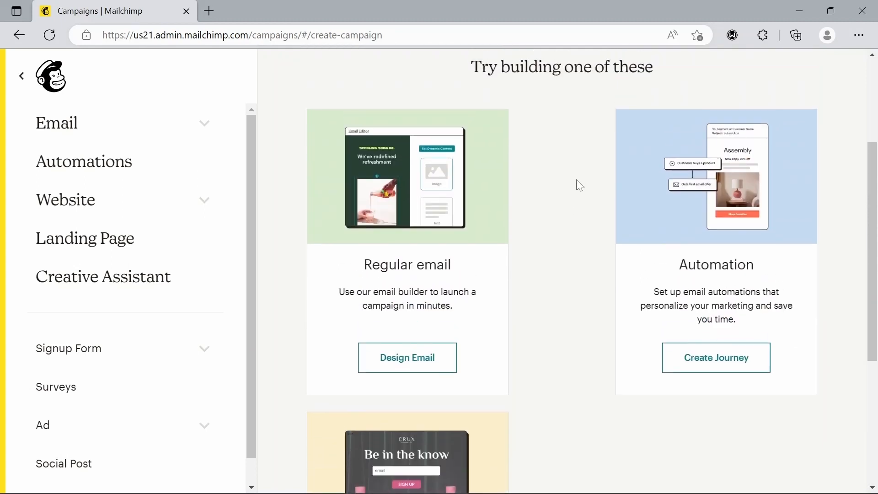
click(396, 369)
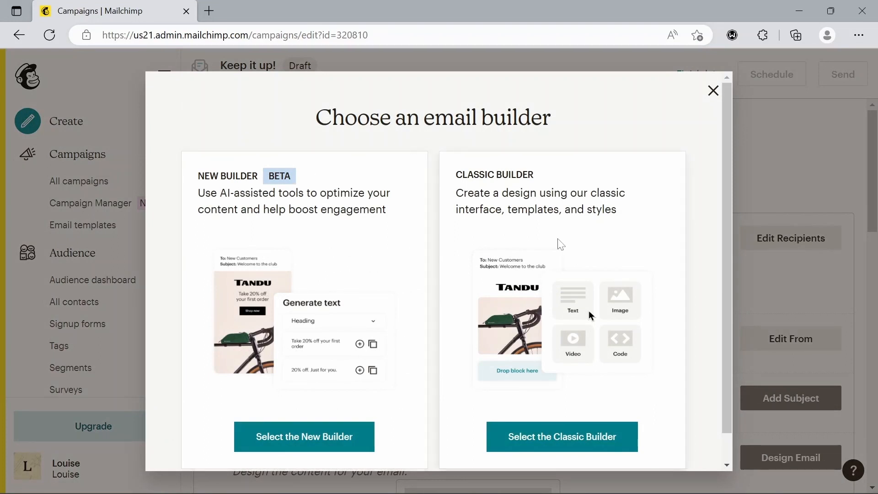
click(593, 436)
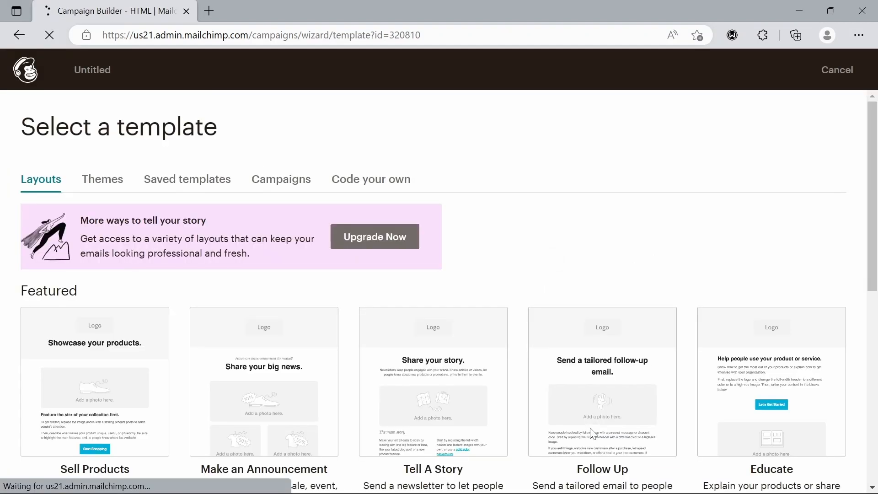
Browse the template layouts and themes, and apply the featured Boutique theme to the email.
scroll(592, 434, down, 8)
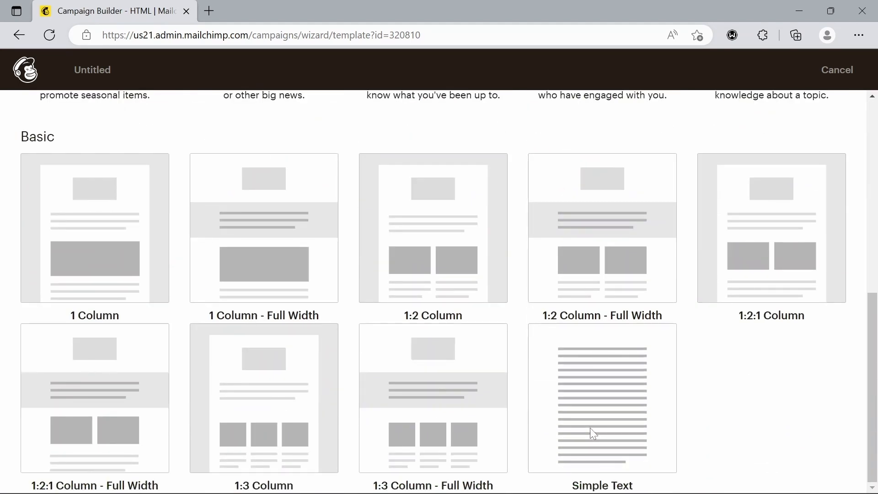
scroll(591, 429, up, 4)
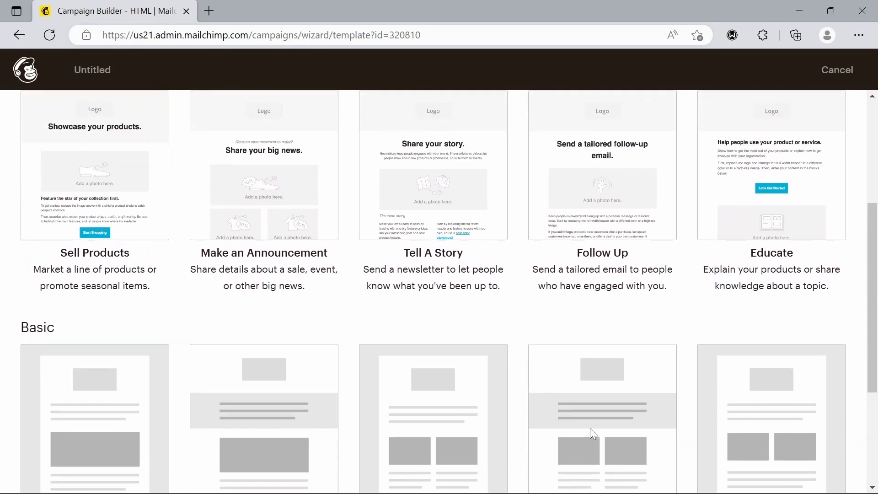
scroll(591, 428, up, 4)
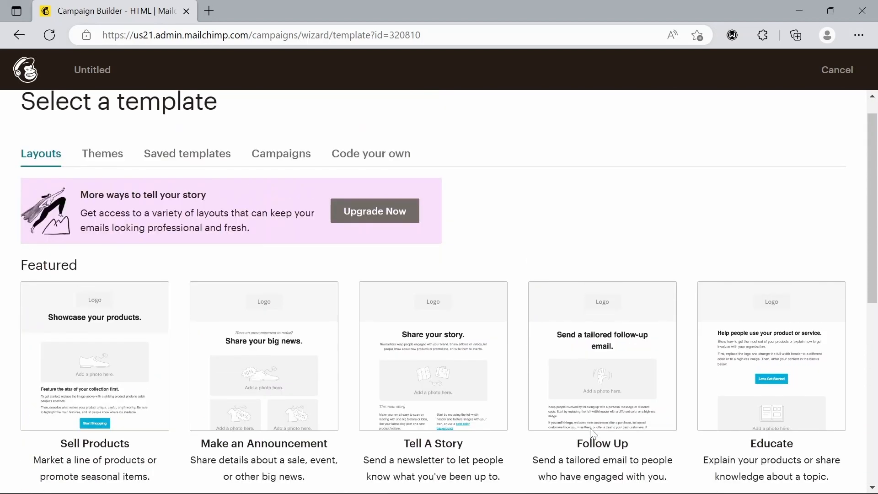
click(107, 158)
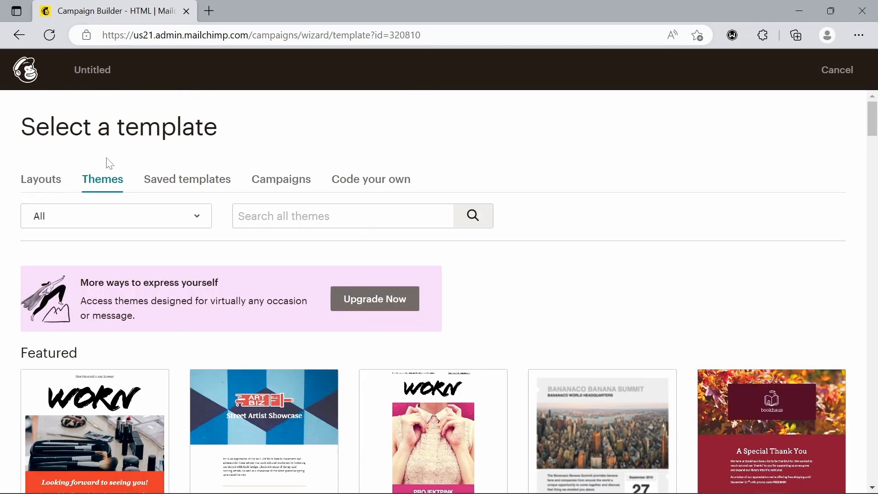
scroll(2, 380, down, 5)
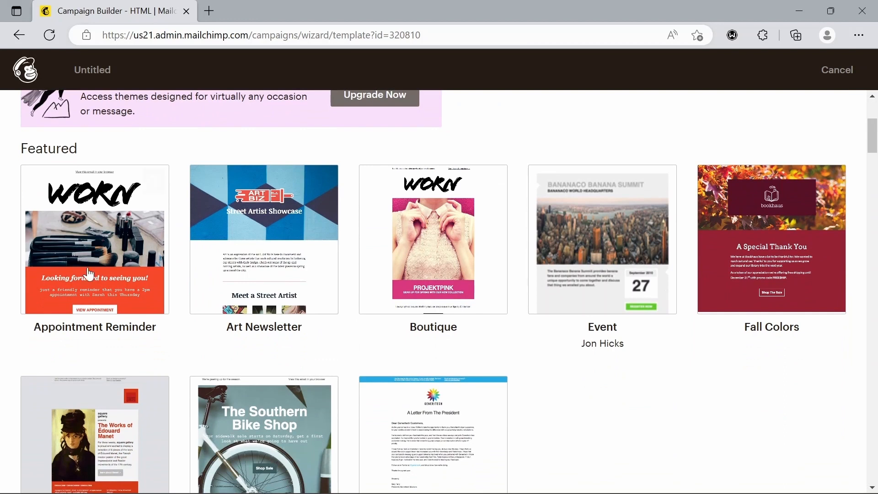
click(379, 259)
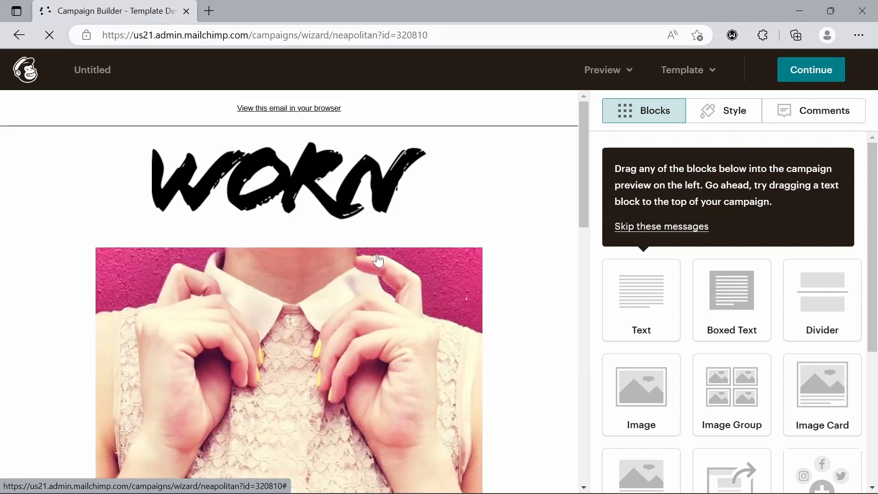
Look through the email's layout and open the WORN logo image block for editing.
scroll(378, 265, down, 5)
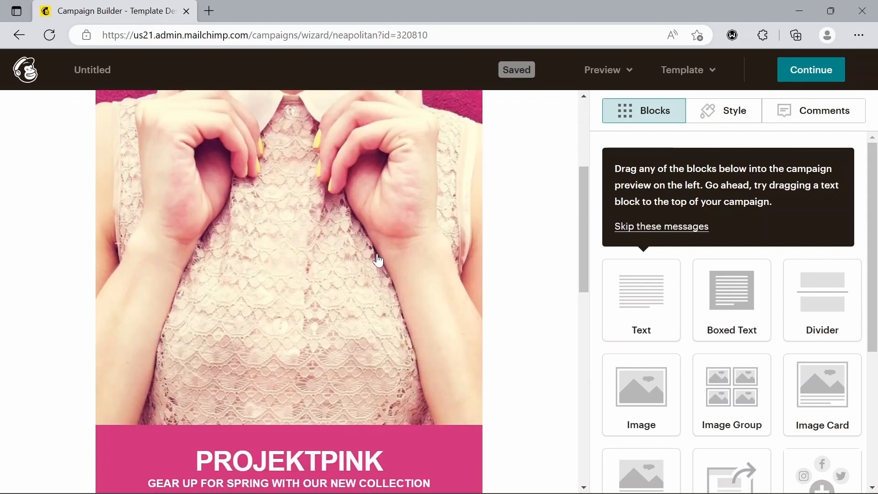
scroll(384, 238, up, 4)
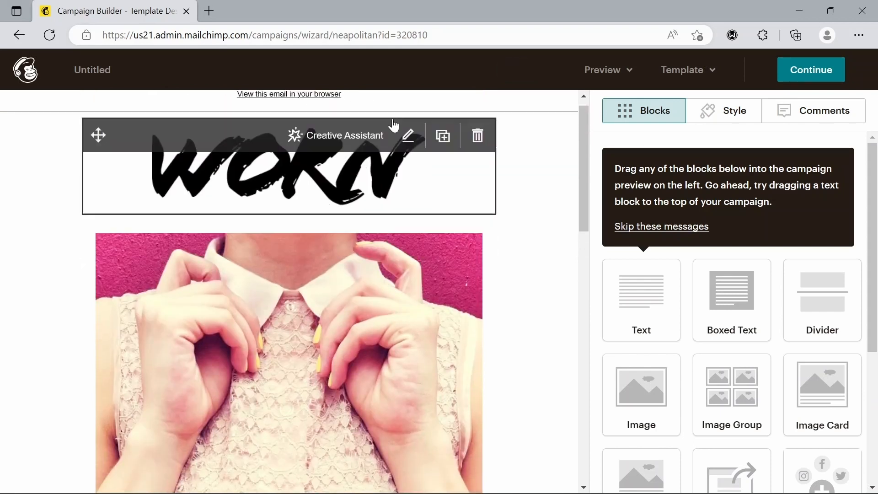
scroll(361, 387, down, 4)
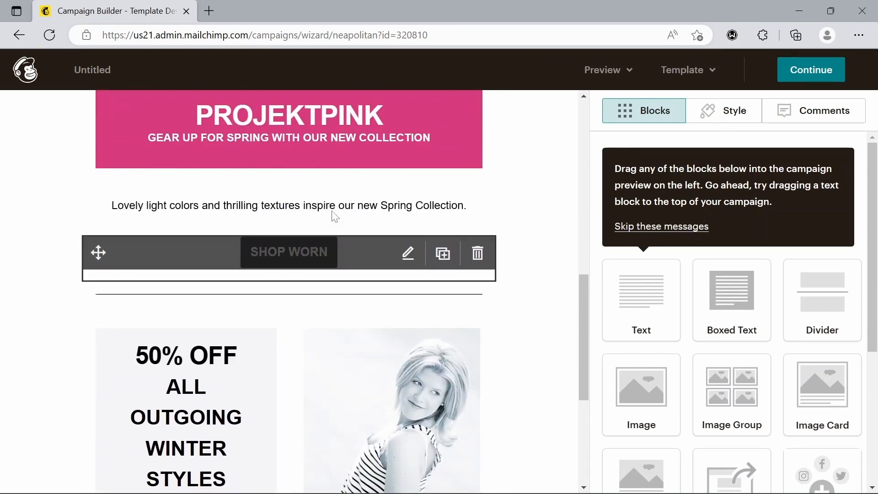
scroll(314, 239, up, 5)
scroll(314, 238, up, 5)
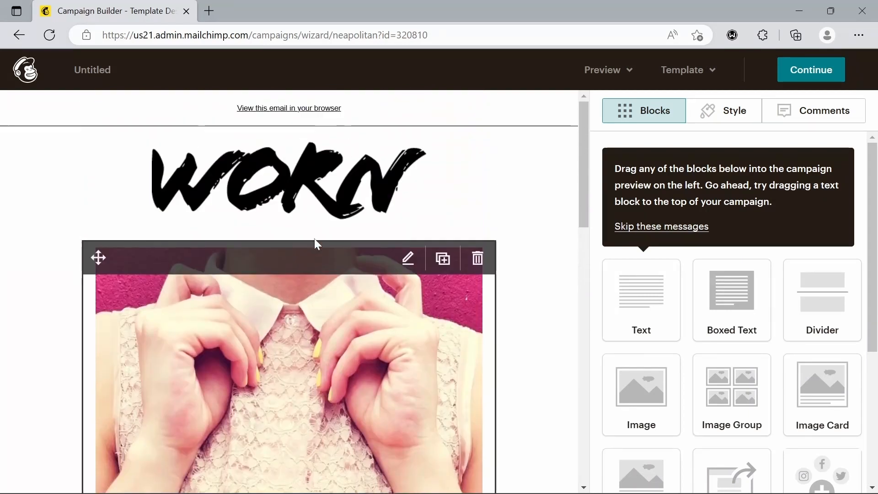
click(329, 201)
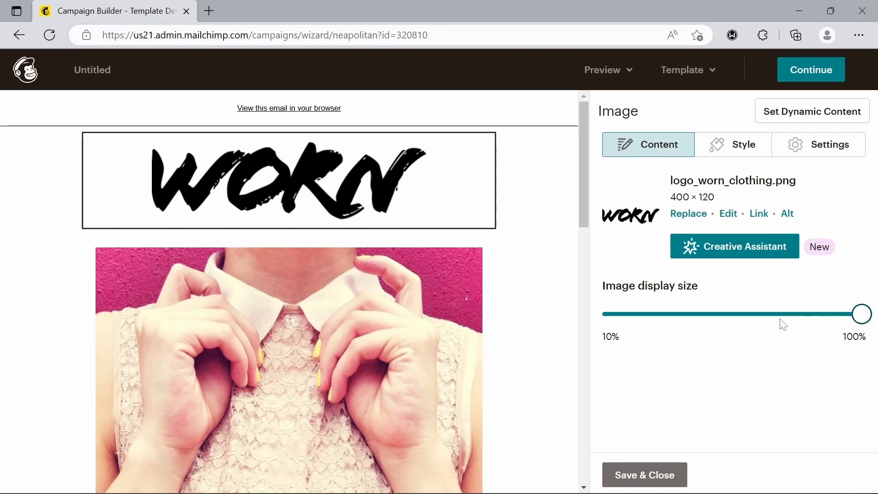
drag(860, 320, 874, 307)
Replace the WORN logo with the Good Morning rabbit GIF from Giphy and shrink its display size to roughly a quarter.
click(680, 214)
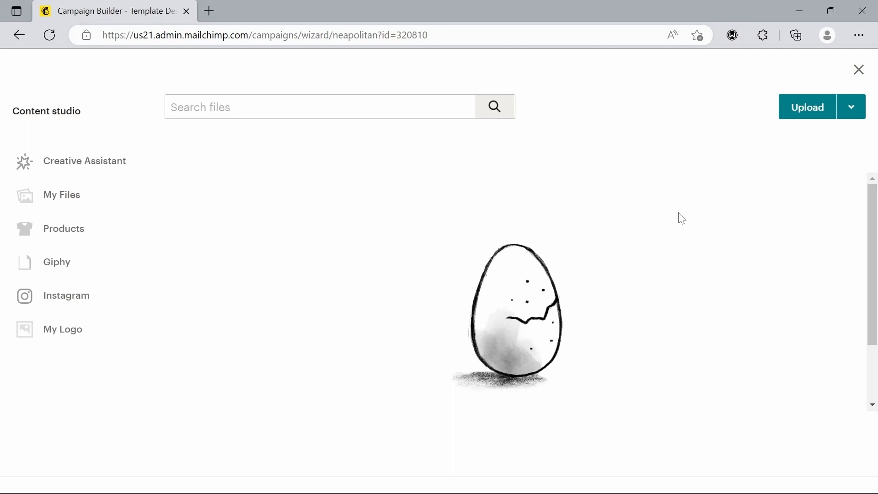
click(58, 264)
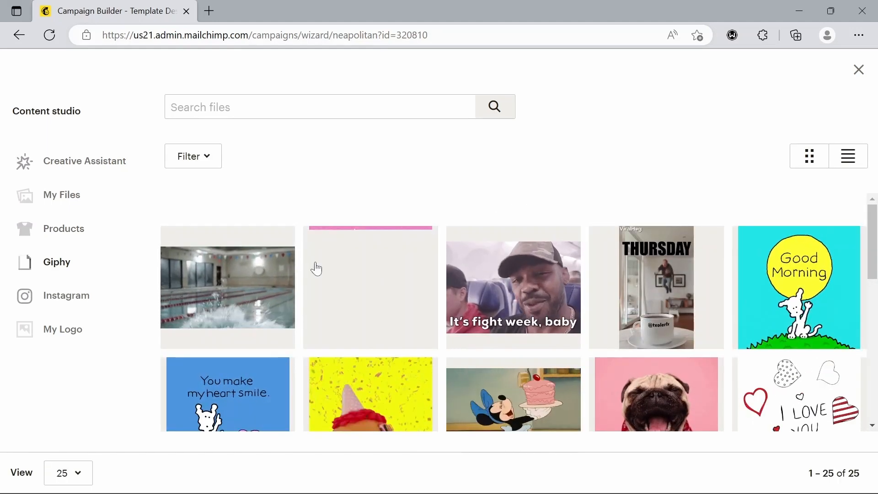
scroll(316, 267, down, 3)
scroll(316, 268, down, 3)
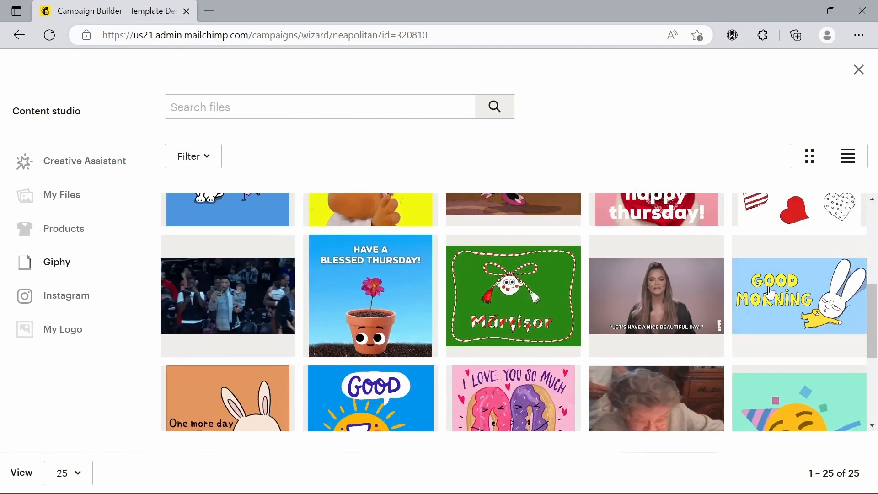
click(772, 293)
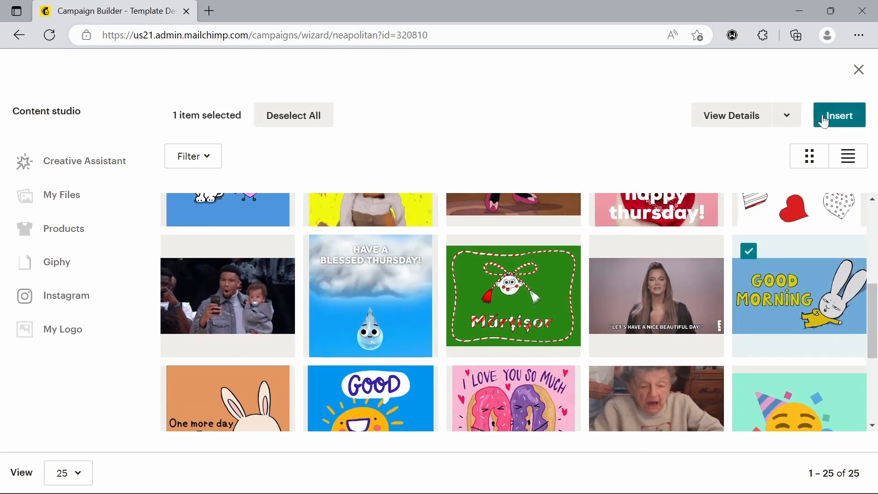
click(839, 115)
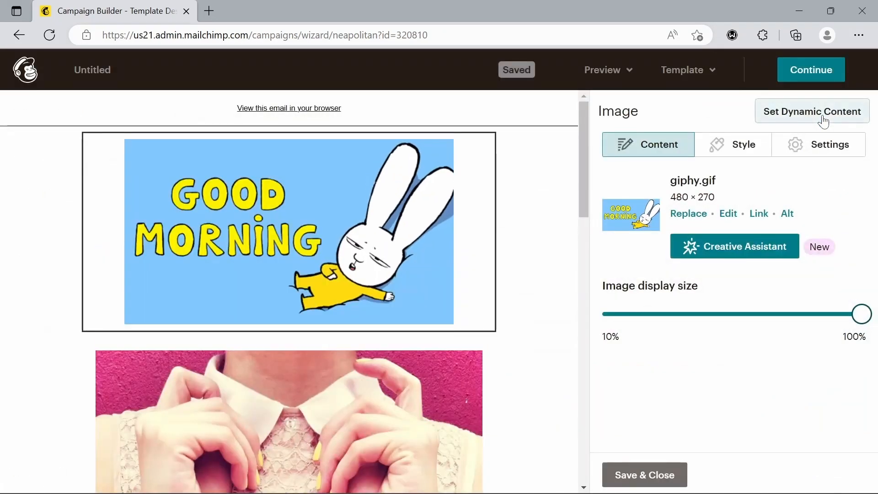
drag(862, 314, 653, 315)
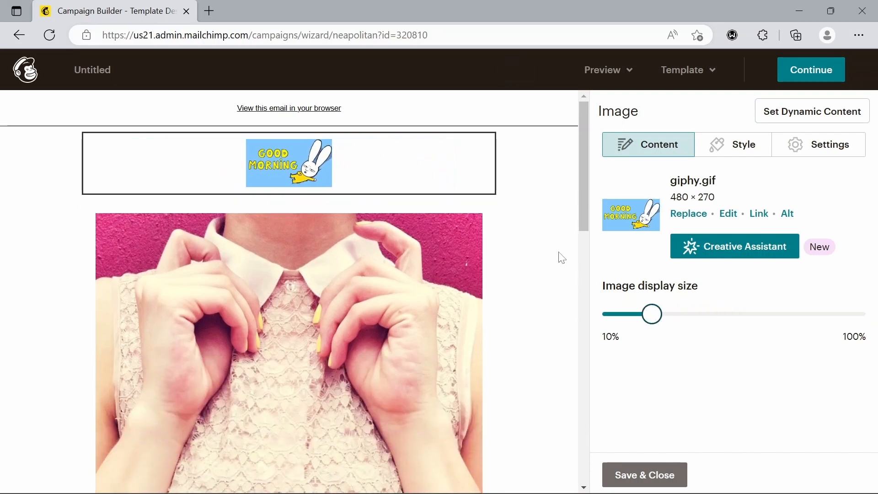
Open the text block about the new Spring Collection for editing and retype the ending "ion." of its last word.
scroll(562, 258, down, 8)
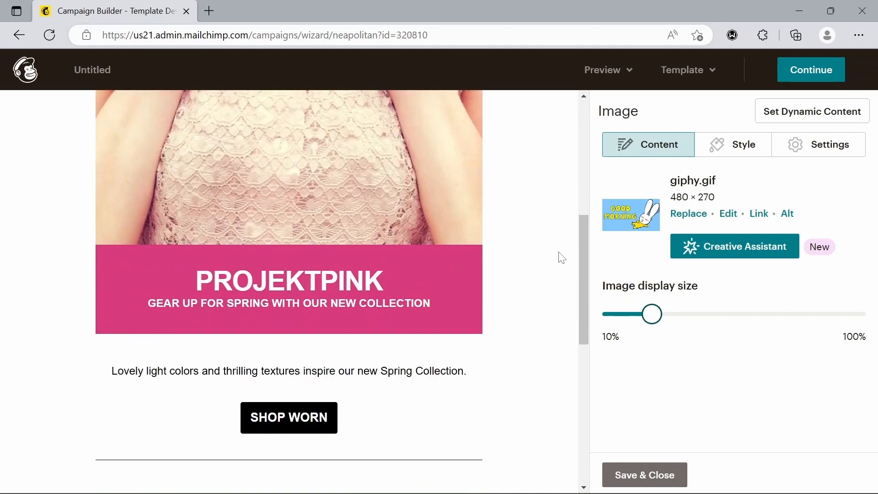
mouse_move(337, 349)
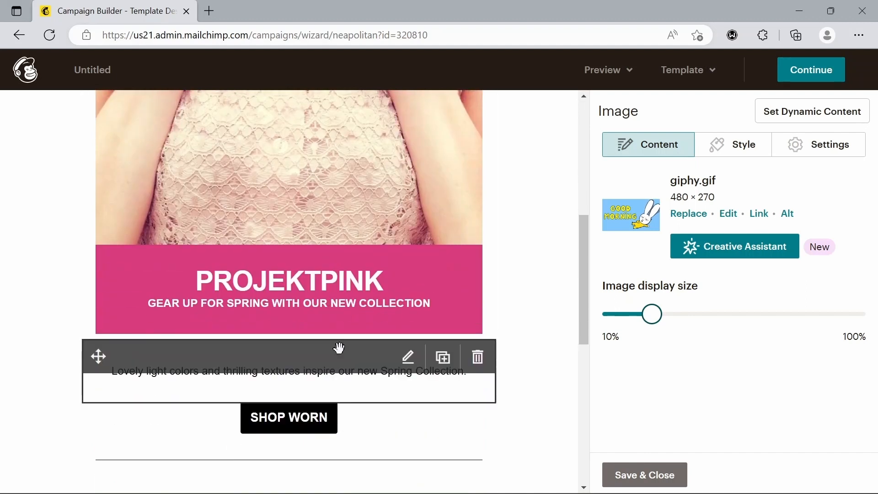
click(366, 385)
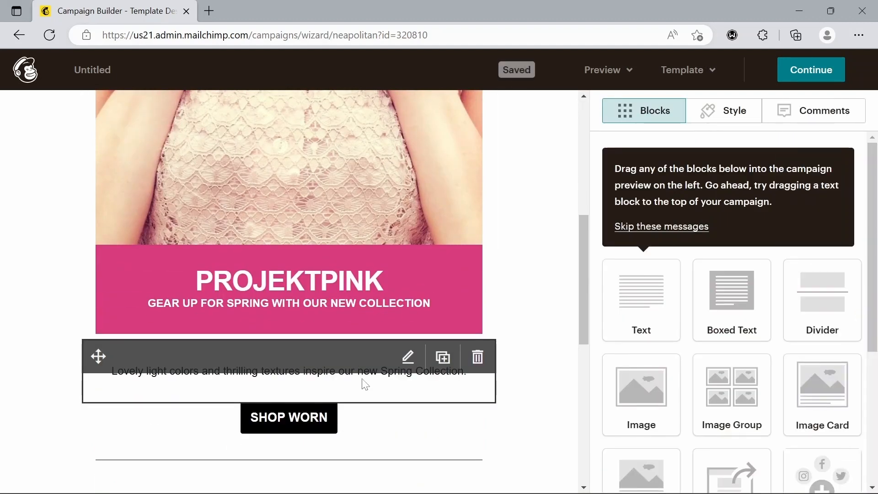
drag(646, 283, 604, 269)
click(647, 283)
key(BackSpace)
key(BackSpace)
key(BackSpace)
key(BackSpace)
text(ion.)
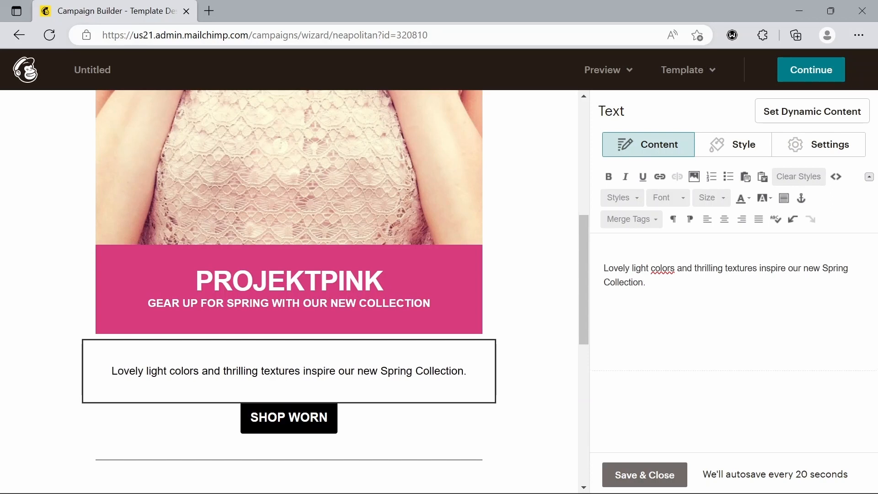
View the SHOP WORN button's content settings, and continue to the campaign overview without making the Classic Builder the default editor.
click(311, 440)
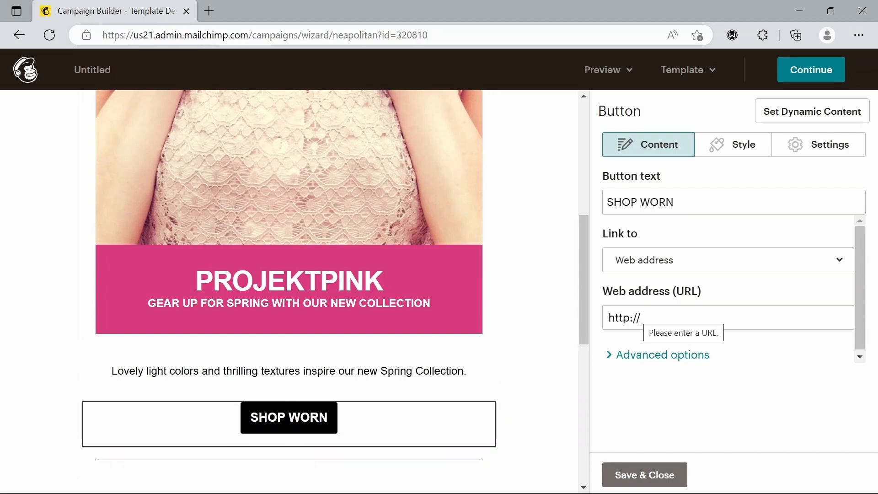
scroll(430, 243, up, 8)
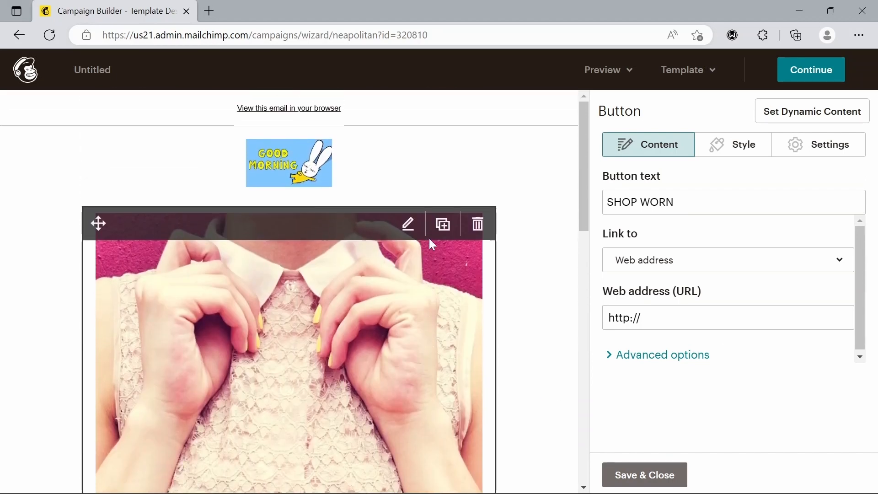
click(804, 77)
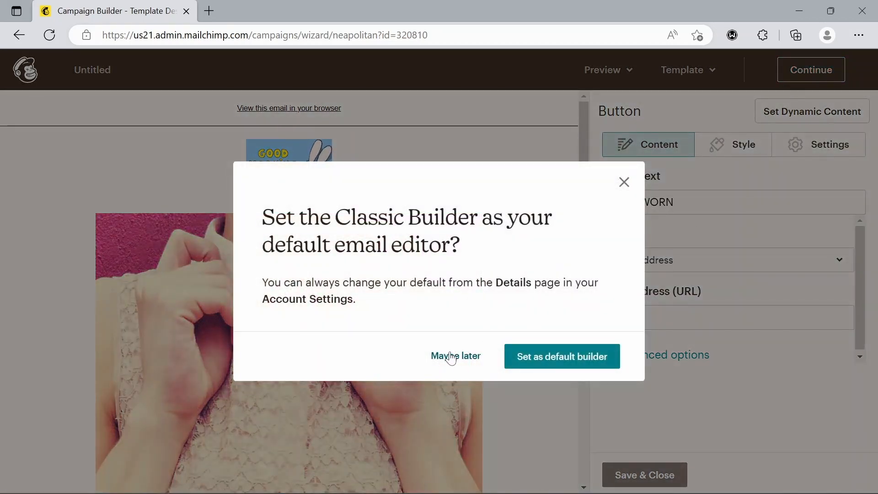
click(448, 357)
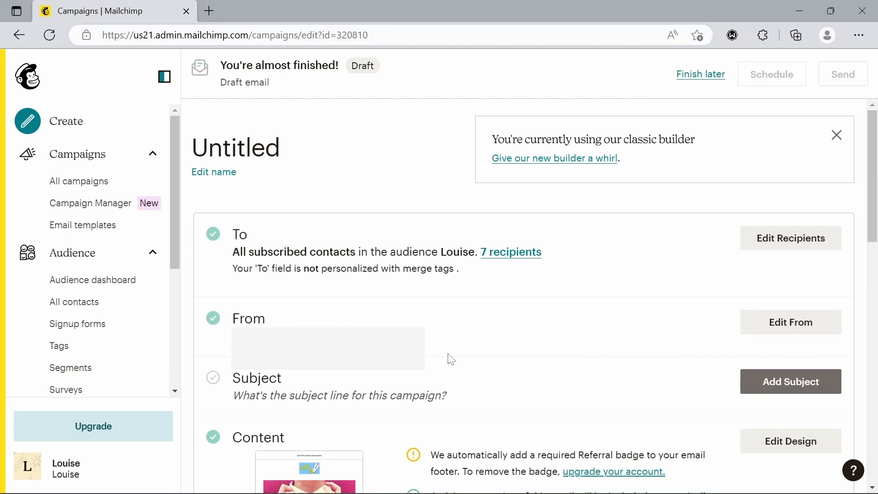
Rename the campaign as "Tutorial.." and save the name.
click(224, 173)
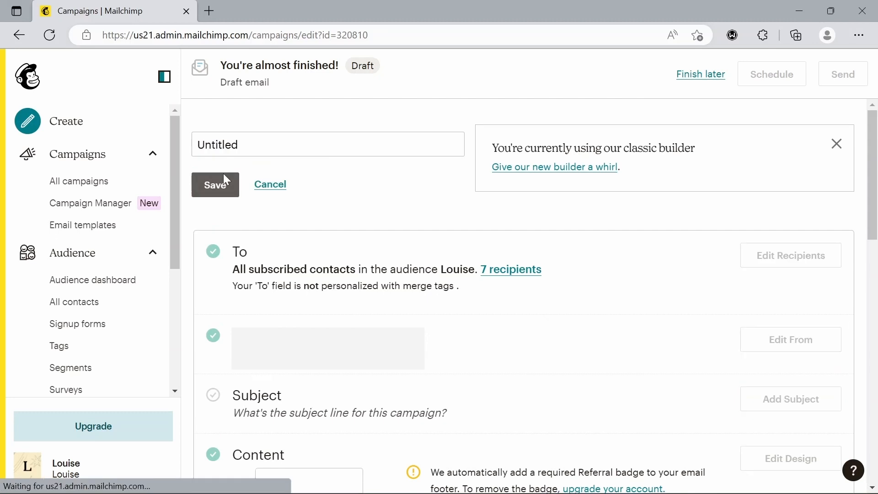
click(250, 151)
key(BackSpace)
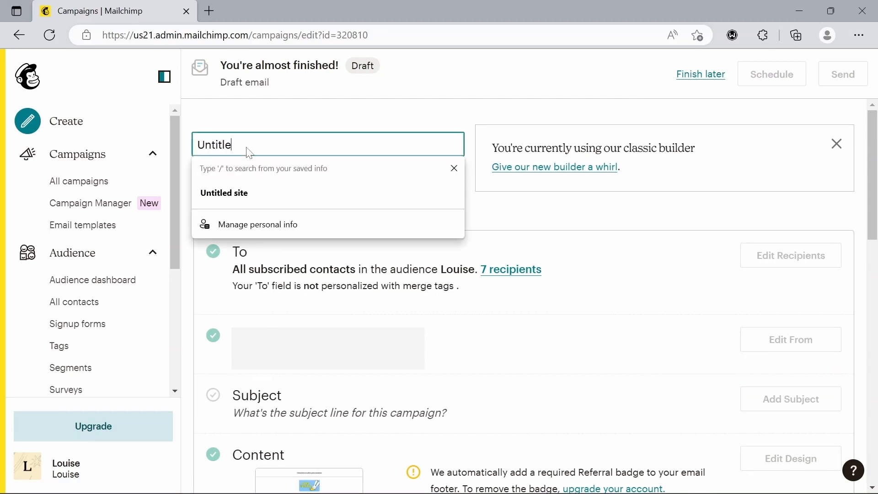
key(BackSpace)
key(BackSpace)
key(BackSpace)
key(BackSpace)
key(BackSpace)
key(BackSpace)
key(BackSpace)
text(Tutorial..)
click(198, 186)
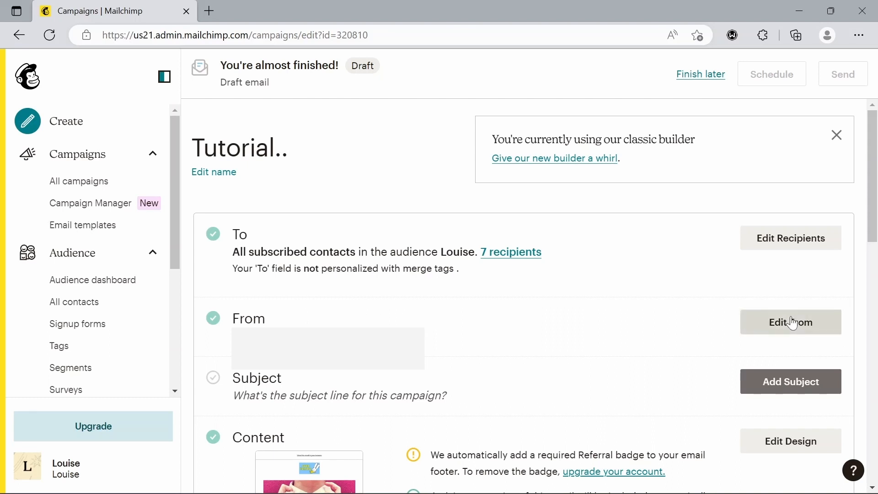
Add "Tutorial.." as the campaign's subject line without preview text, and save it.
scroll(647, 214, down, 5)
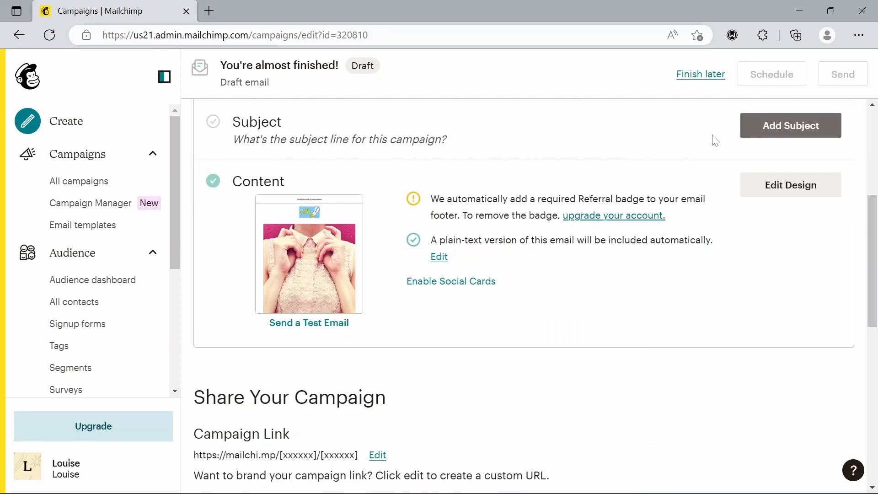
click(769, 128)
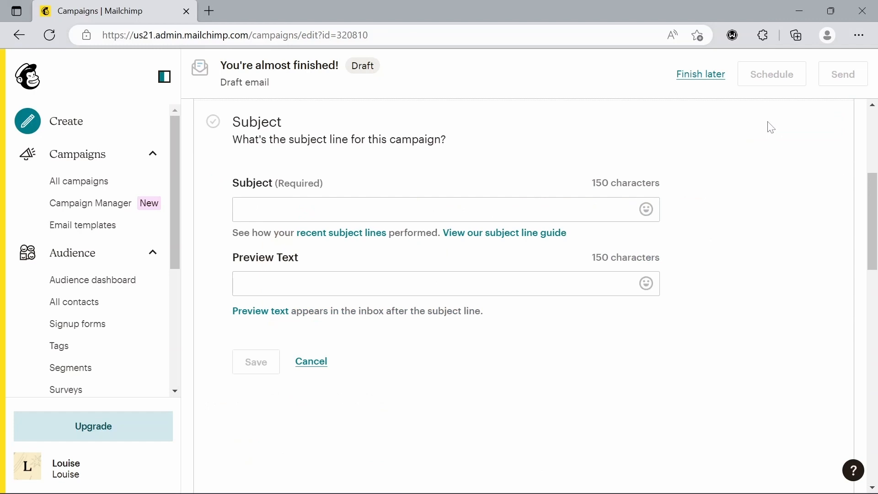
click(389, 210)
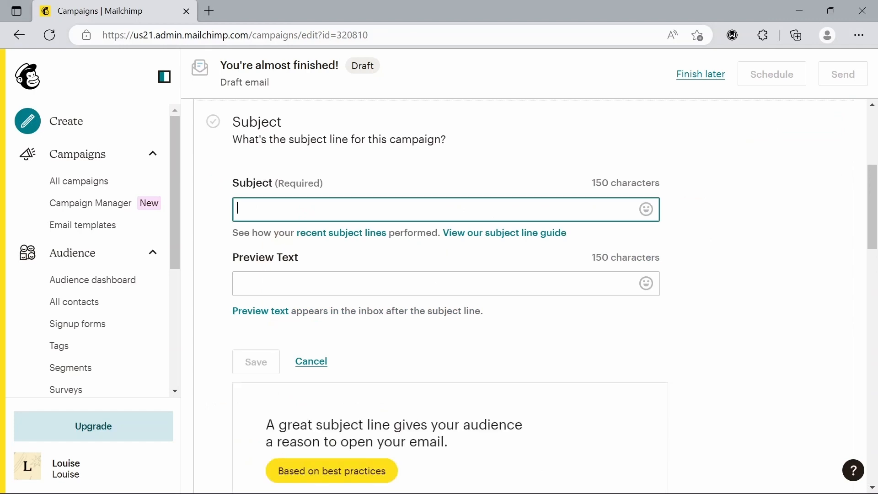
text(Tut)
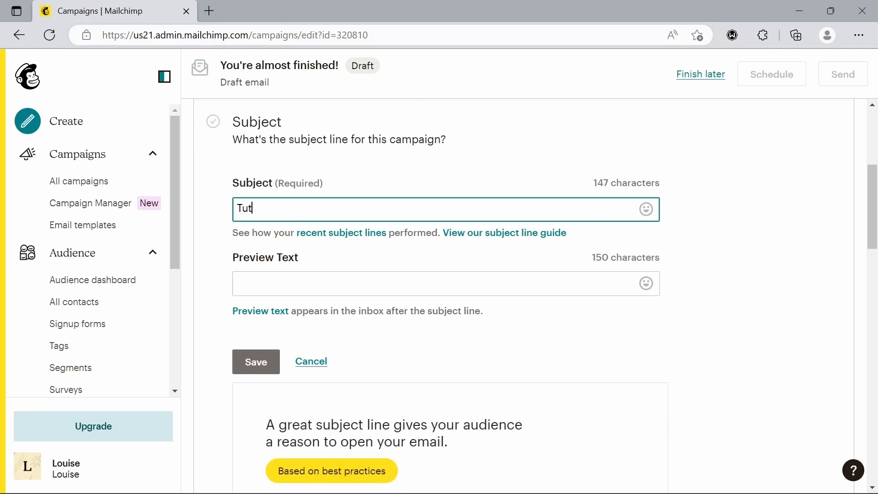
text(orial..)
click(256, 366)
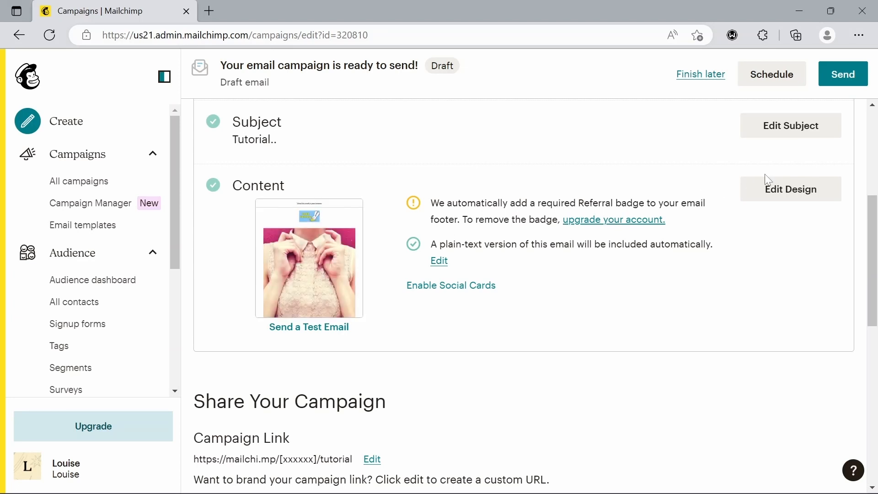
Review the social post and tracking settings, and send the campaign immediately to the audience's subscribers.
scroll(583, 329, down, 8)
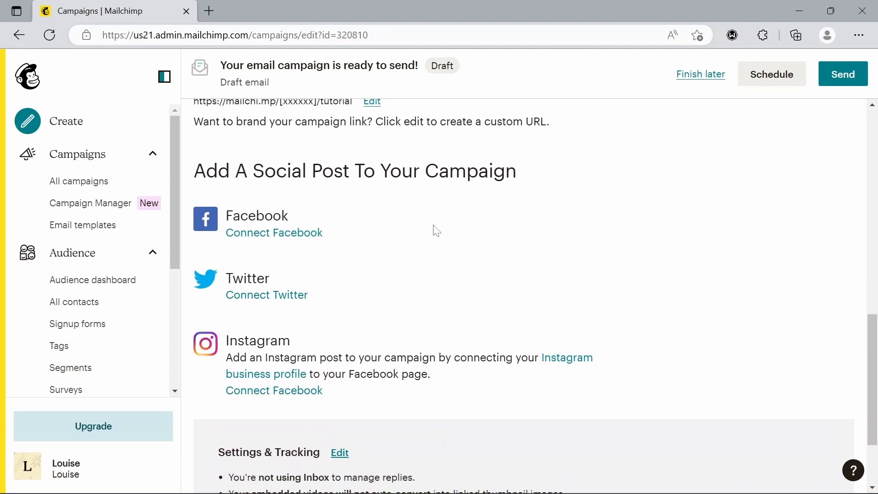
scroll(648, 322, down, 2)
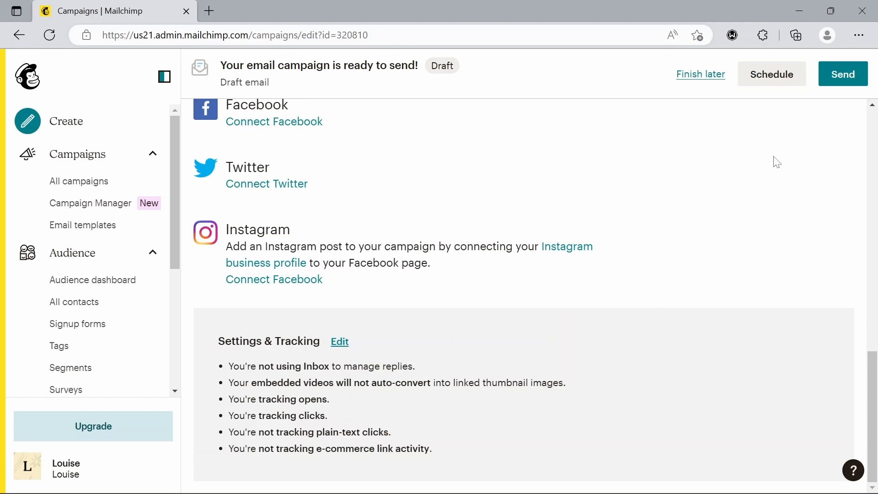
click(840, 88)
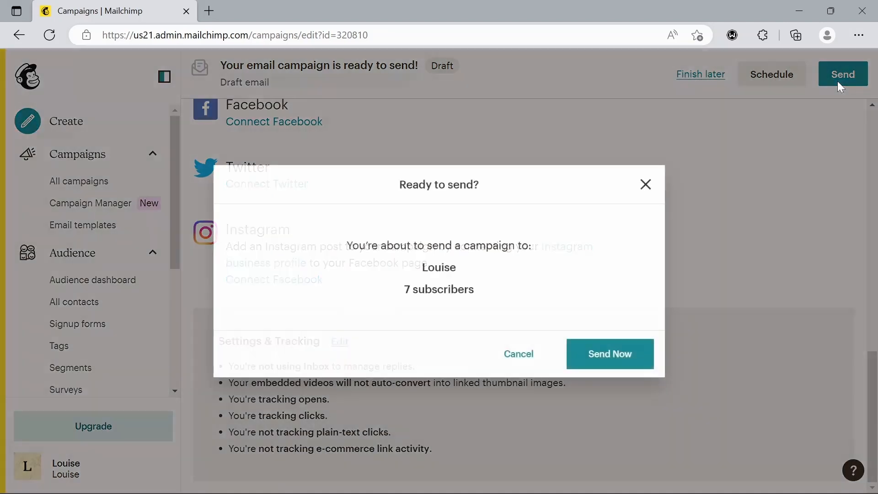
click(617, 351)
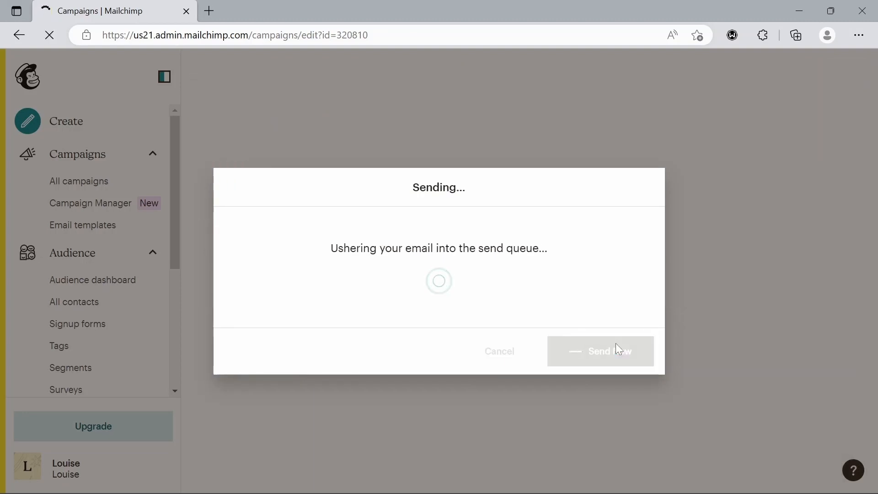